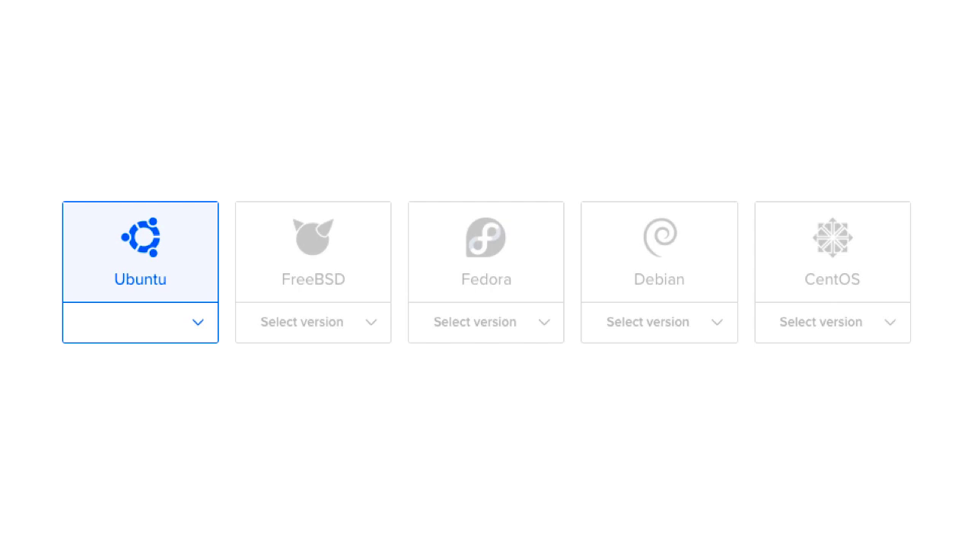
Step: Switch to Google Chrome and log in to the DigitalOcean account
key(super+Tab)
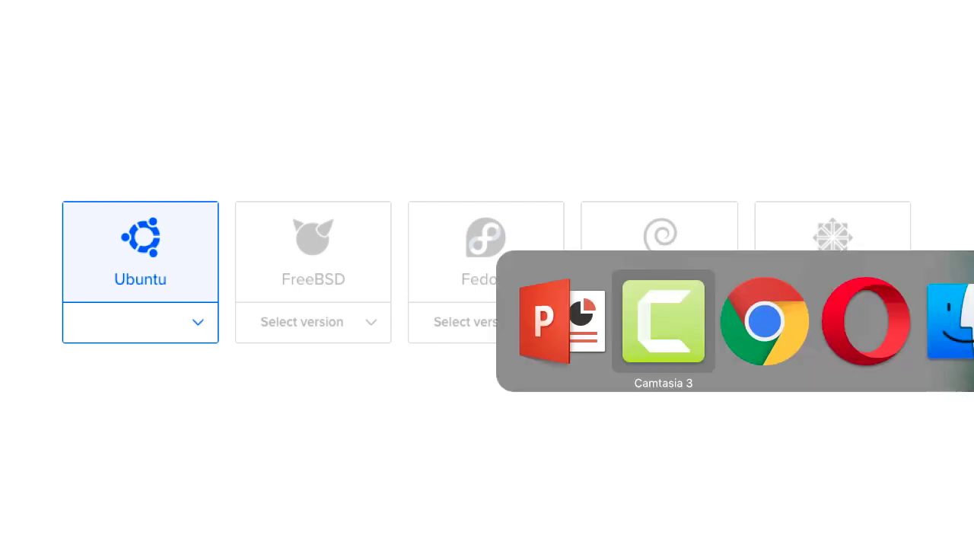
key(super+shift+Tab)
key(super+Tab)
key(super+Tab)
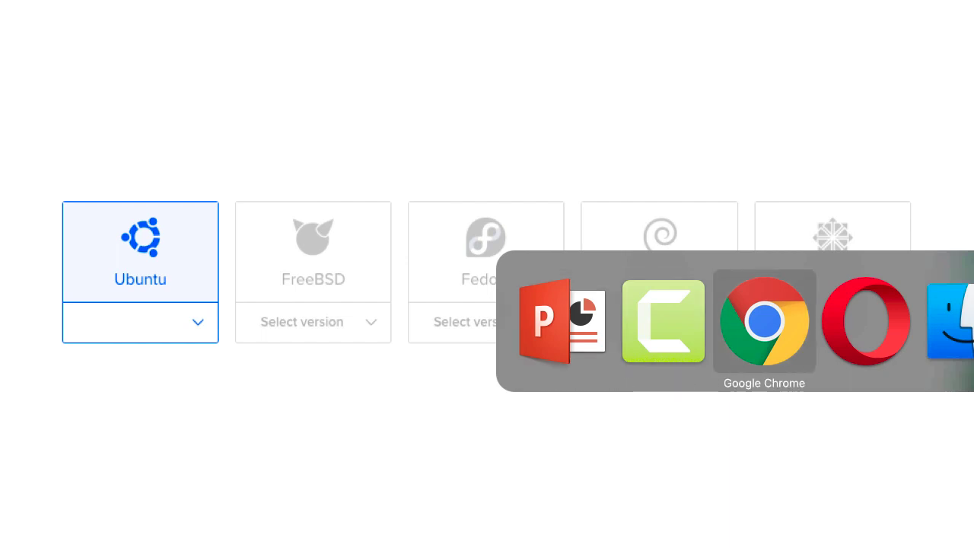
key(super+Tab)
key(super+Tab)
key(super+Tab)
key(super+Tab)
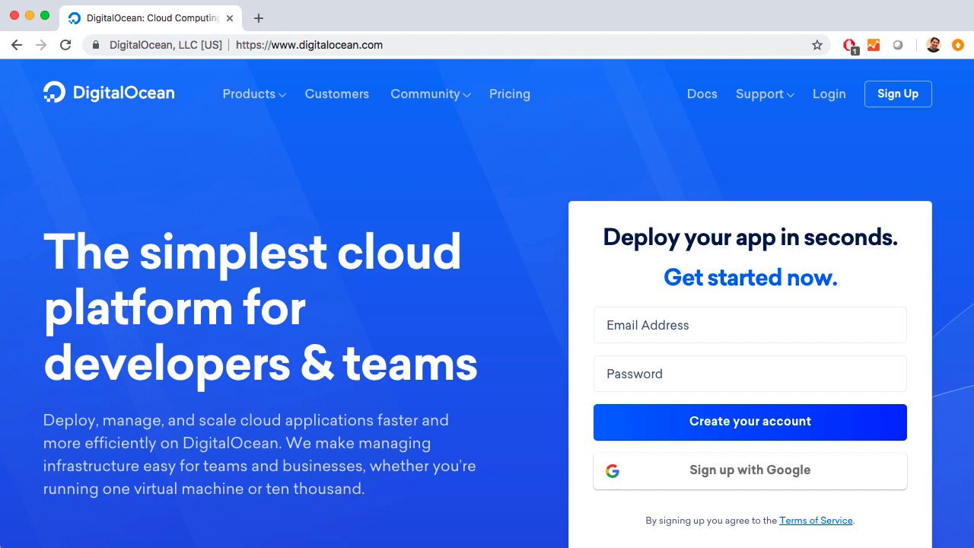
click(829, 97)
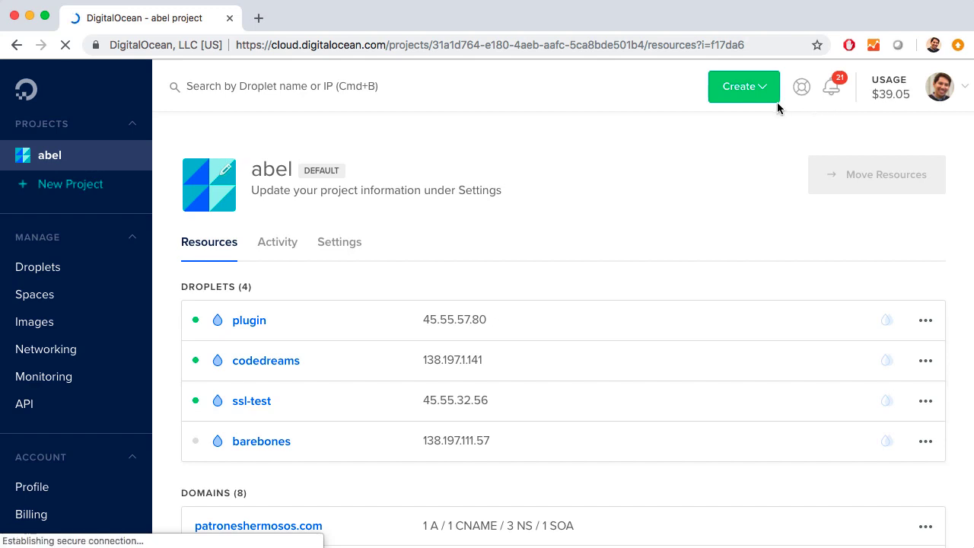
Step: Start creating a new Droplet and choose the $5/mo standard size with 1 GB memory, 1 vCPU and 25 GB SSD
click(750, 89)
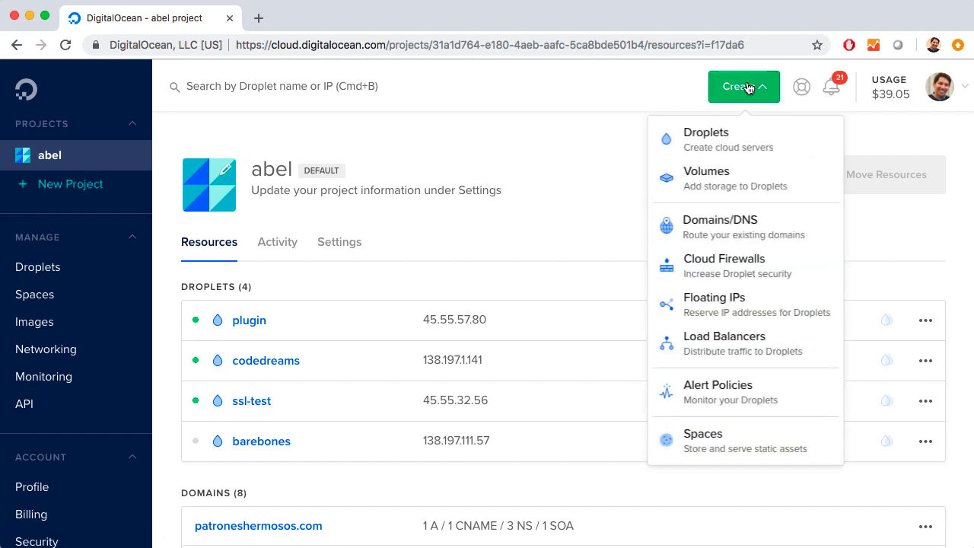
click(733, 141)
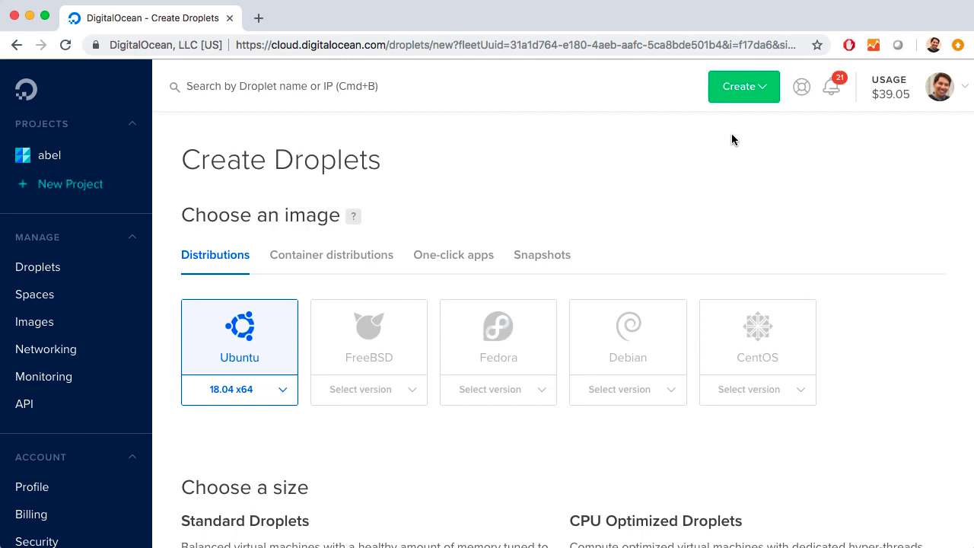
scroll(640, 241, down, 5)
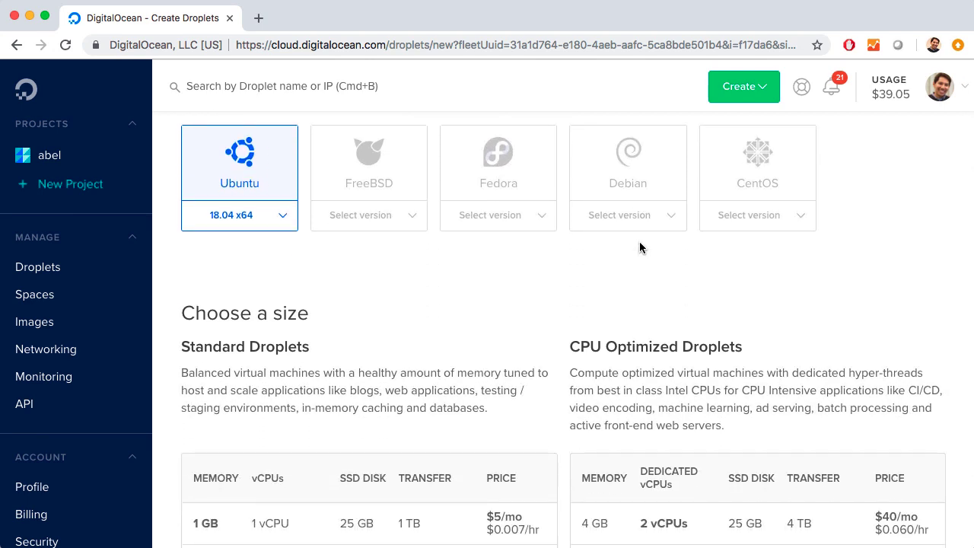
scroll(639, 242, down, 7)
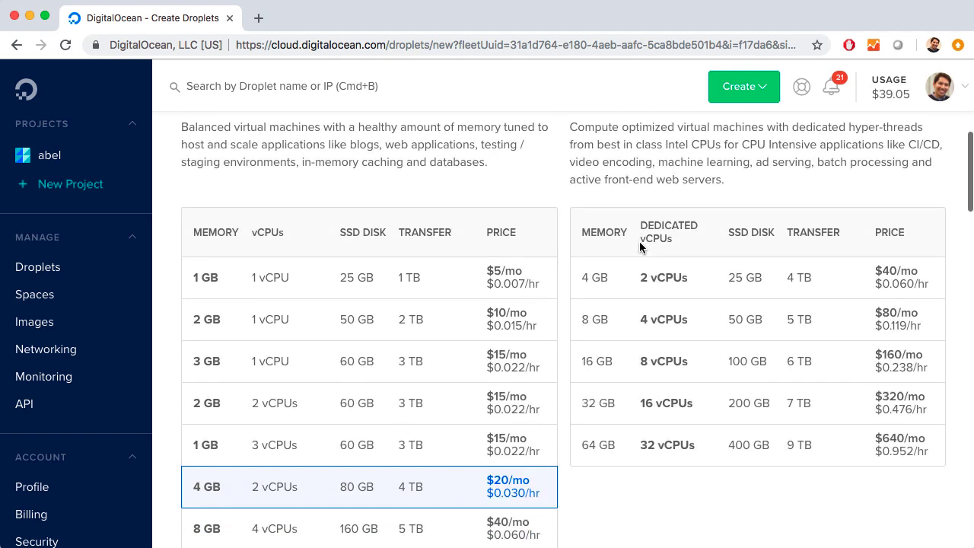
scroll(639, 245, up, 2)
scroll(640, 242, down, 2)
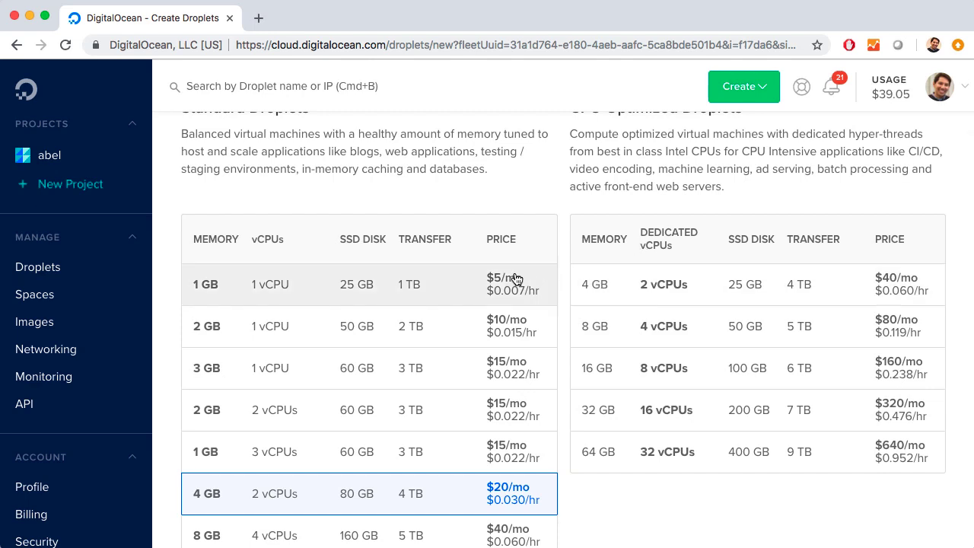
click(516, 280)
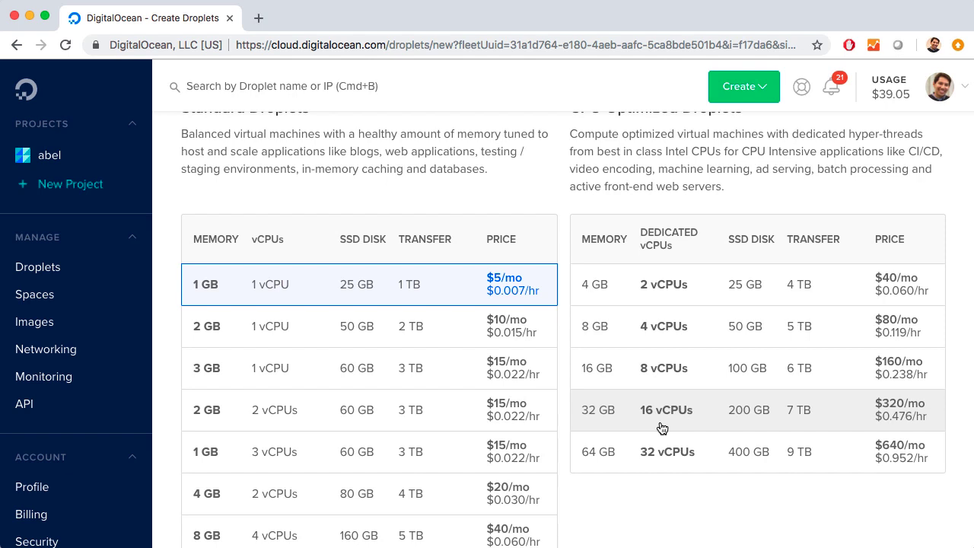
Step: Choose New York 3 as the datacenter region for the new Droplet
scroll(662, 429, down, 8)
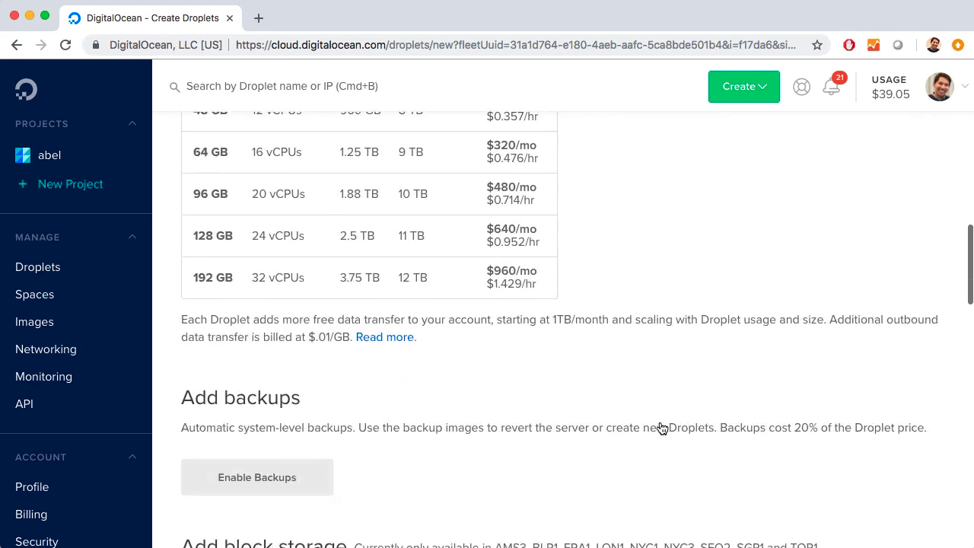
scroll(662, 428, down, 5)
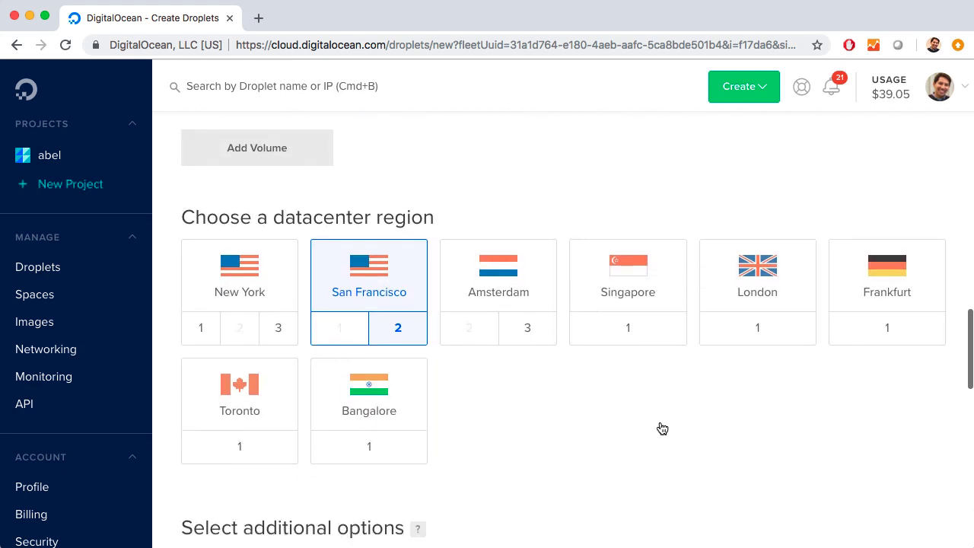
click(285, 330)
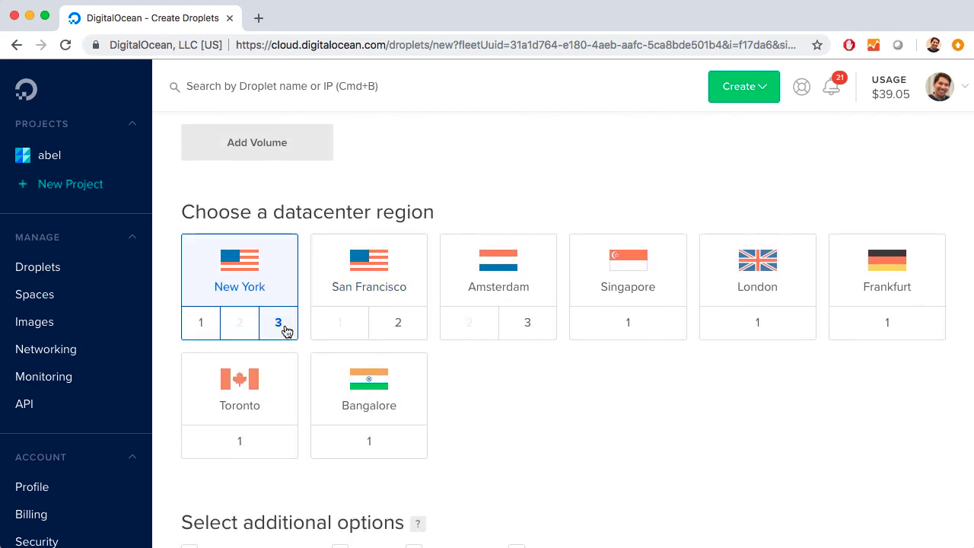
Step: Add the last SSH key on the second page of the key list to the Droplet
scroll(284, 331, down, 6)
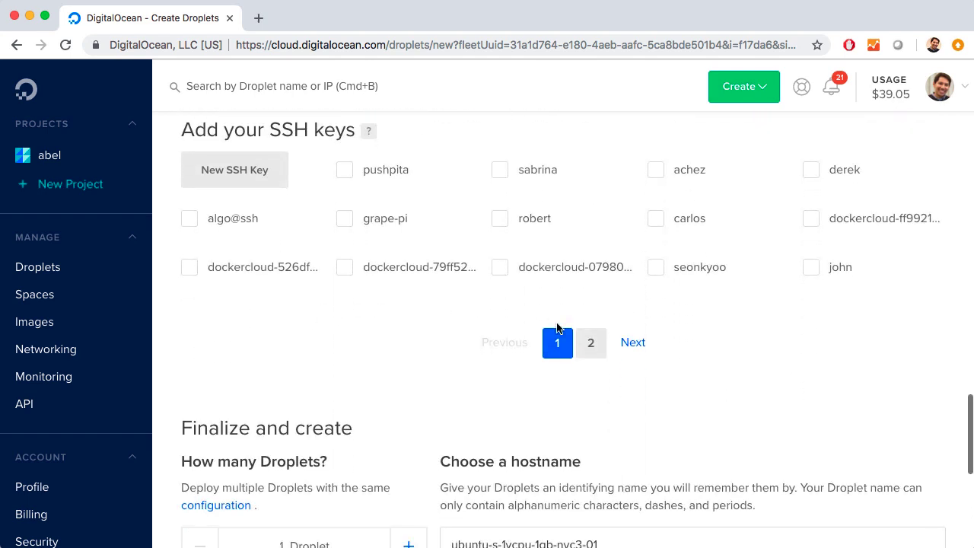
click(644, 344)
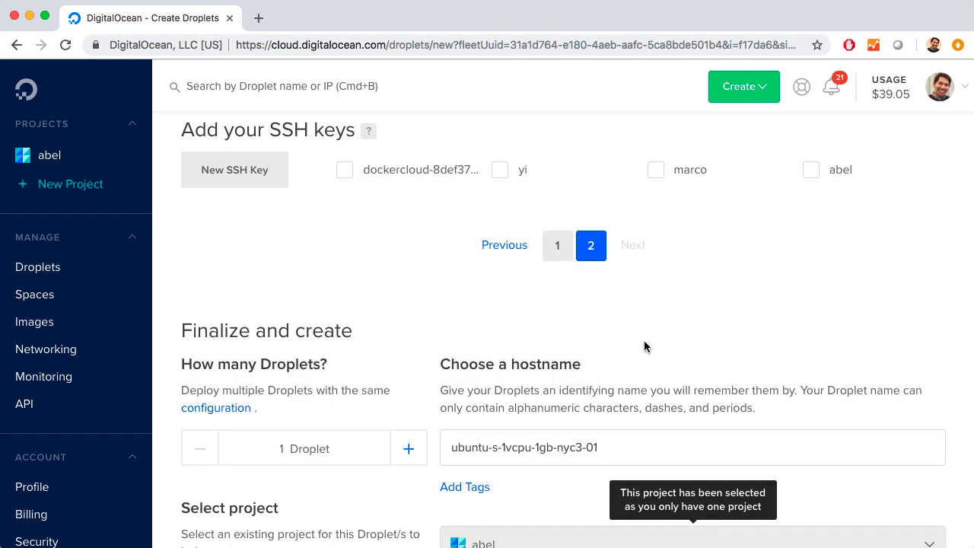
click(811, 171)
Step: Set the Droplet's hostname to webServer and create the Droplet
scroll(763, 276, down, 1)
scroll(763, 275, down, 5)
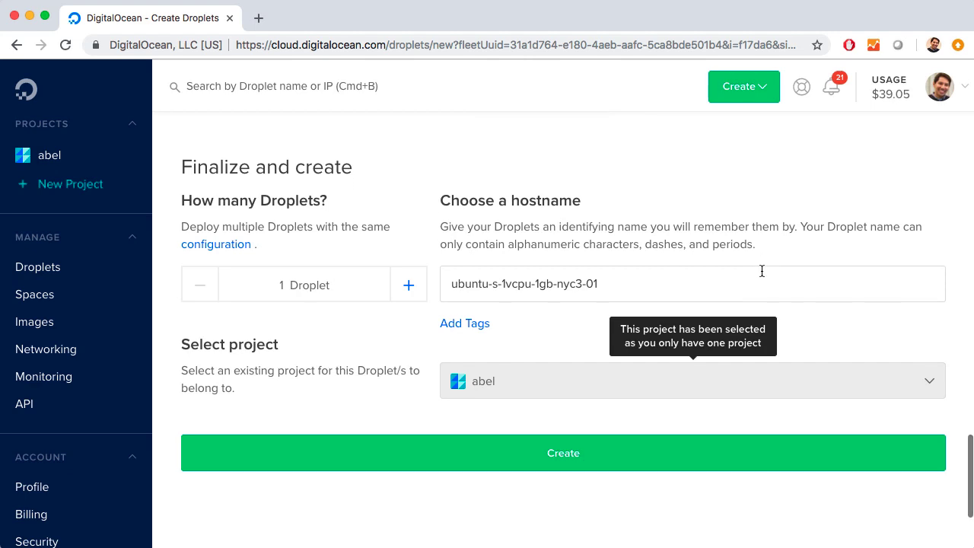
click(613, 282)
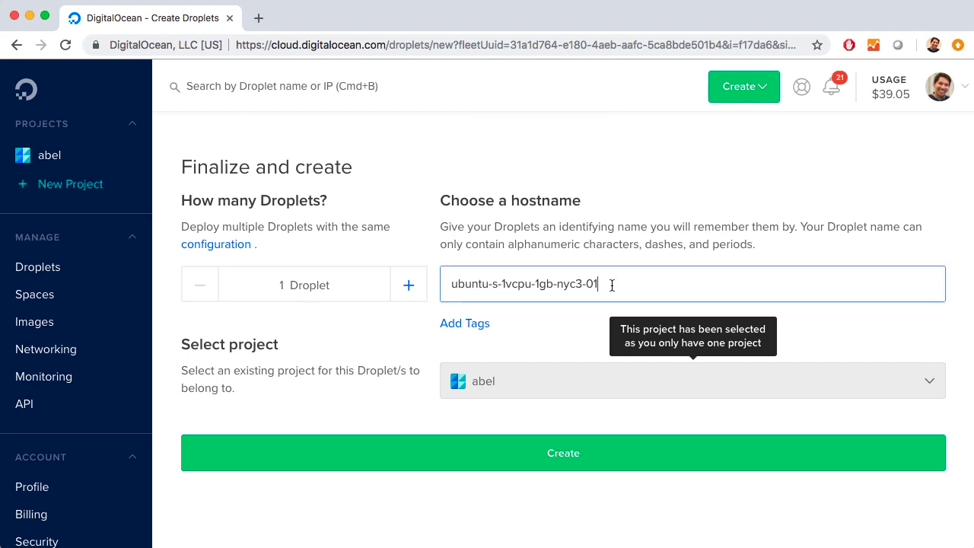
key(super+a)
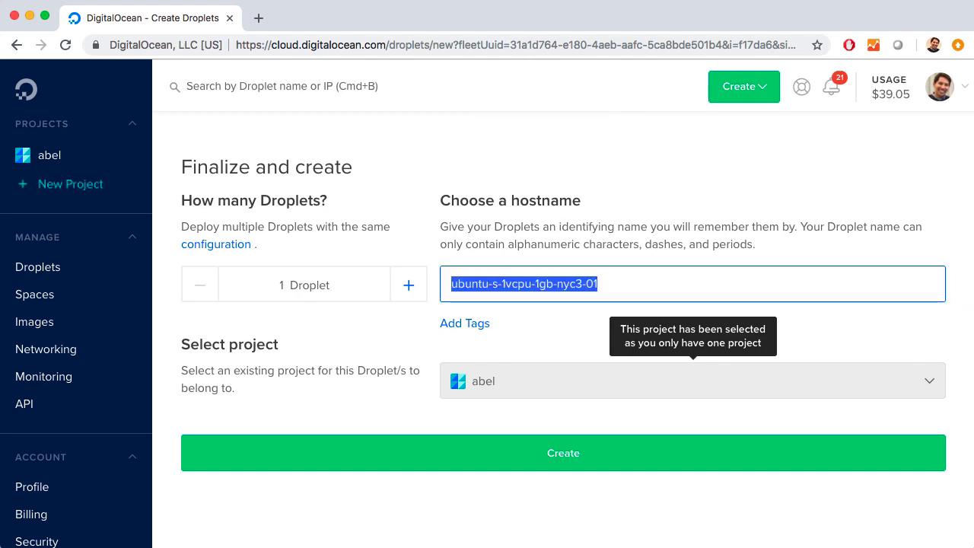
text(webServer)
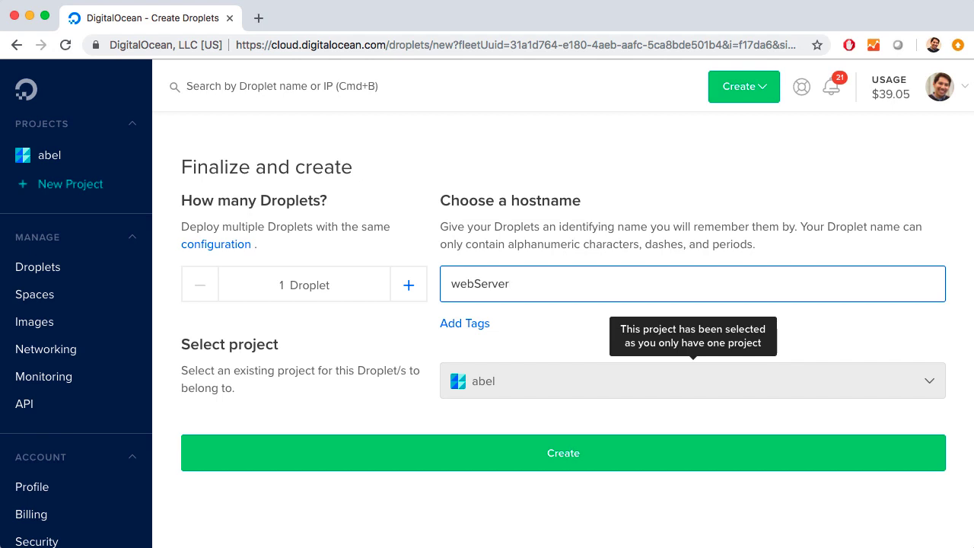
click(563, 457)
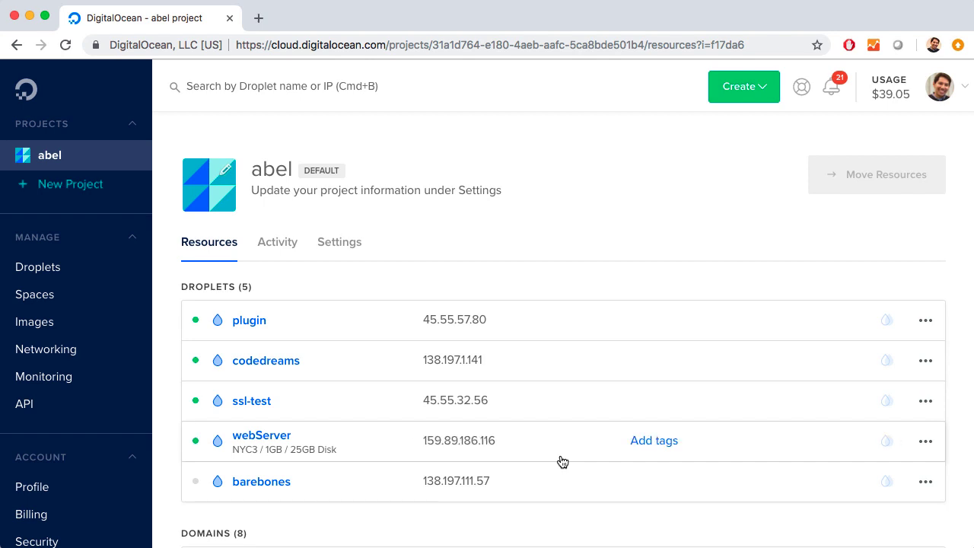
Step: Copy the webServer Droplet's IP address and switch to the terminal
mouse_move(507, 446)
click(507, 445)
key(super+Tab)
key(super+Tab)
key(super+Tab)
key(super+Tab)
key(super+Tab)
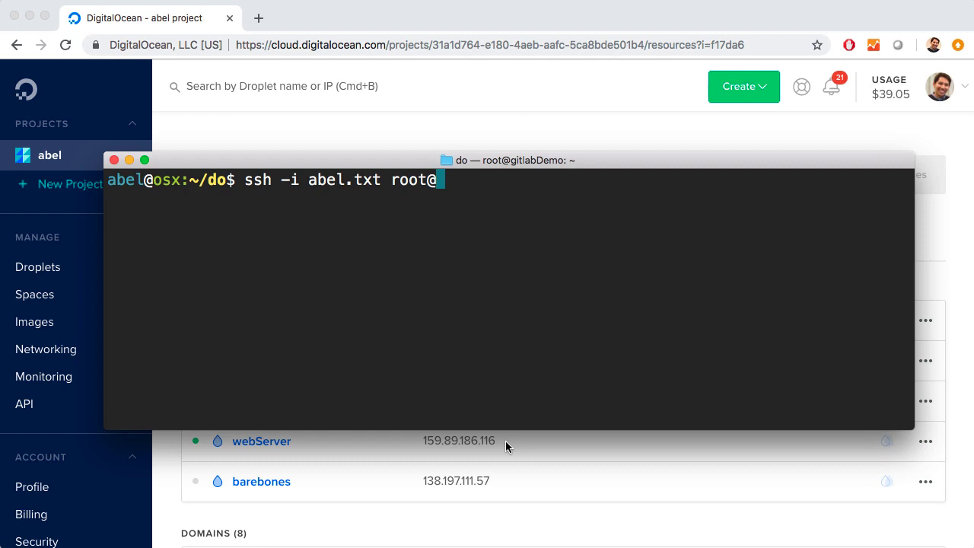
text(159.89.186.116)
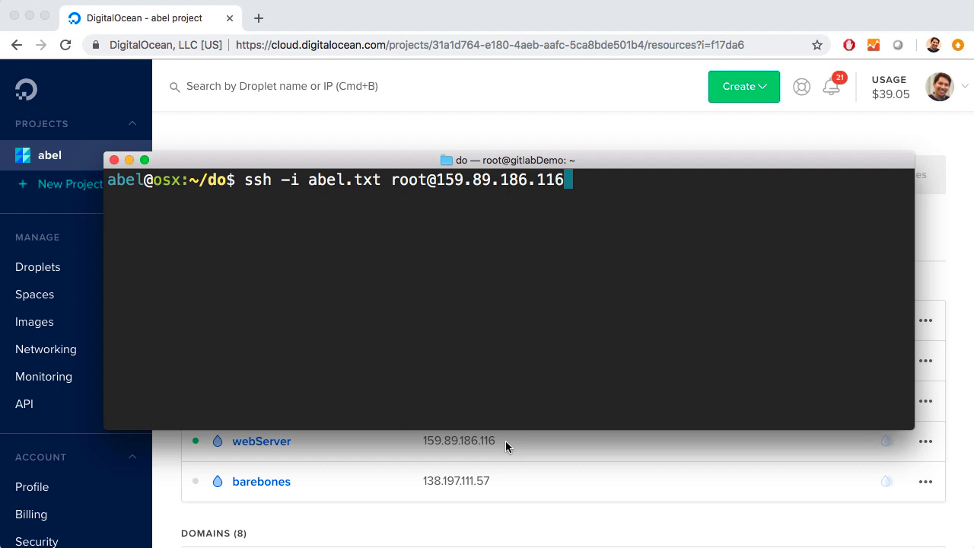
key(Return)
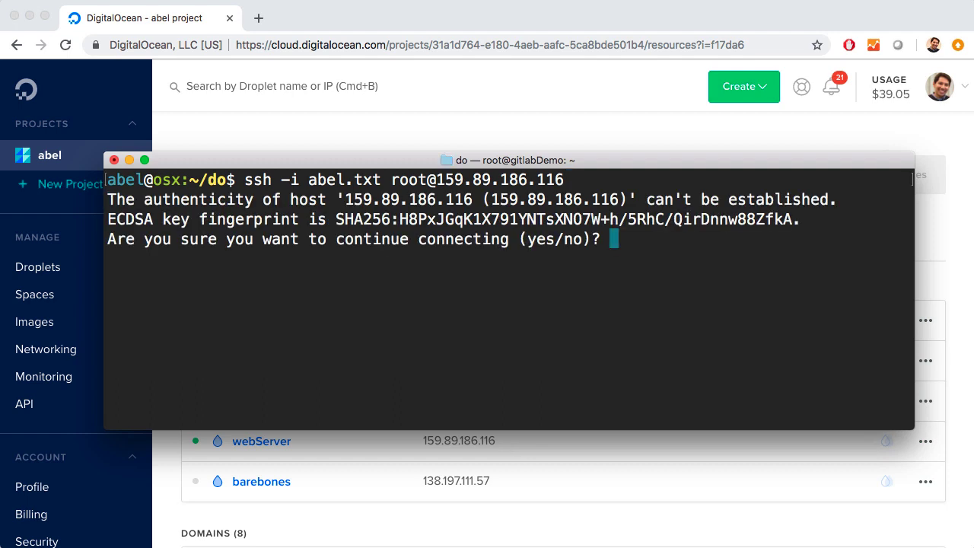
text(yes)
key(Return)
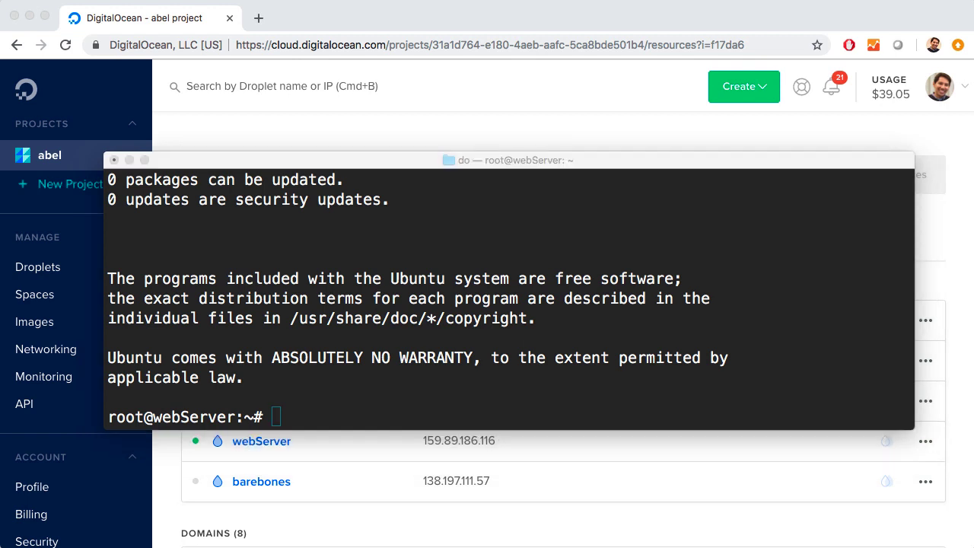
Step: Install nginx on the server with sudo apt-get install nginx, answering Y to continue
click(464, 324)
text(sudo apt-get install nginx)
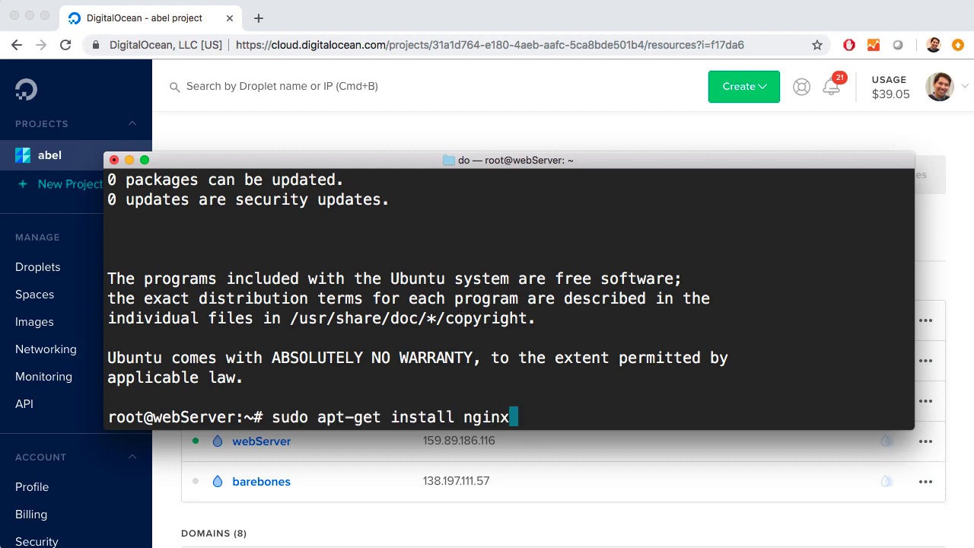
key(Return)
text(Y)
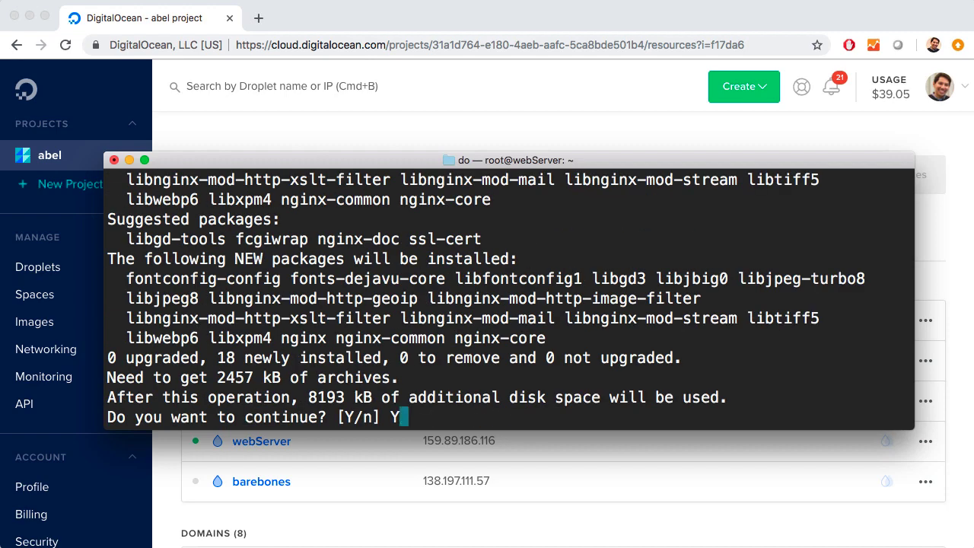
key(Return)
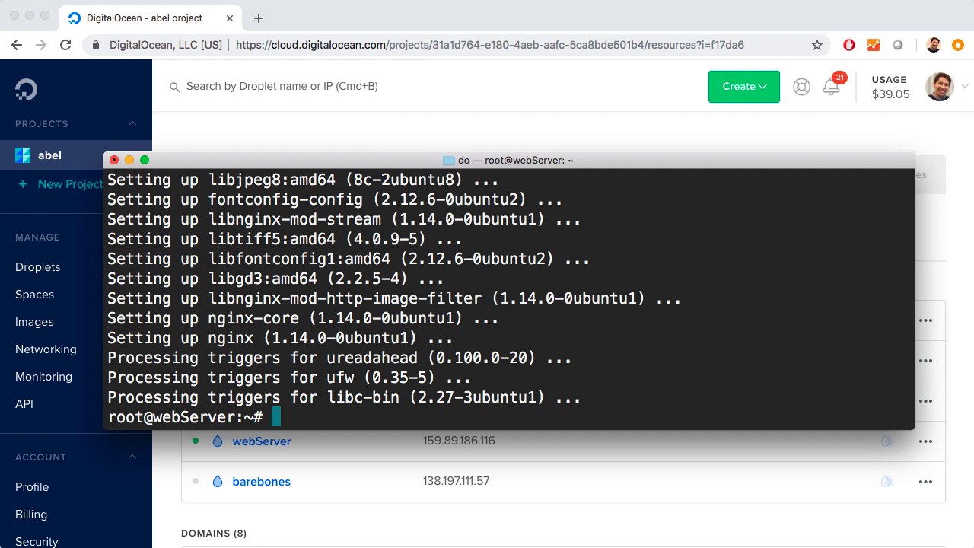
Step: Allow nginx web traffic through the firewall with sudo ufw allow 'Nginx HTTP'
key(super+Tab)
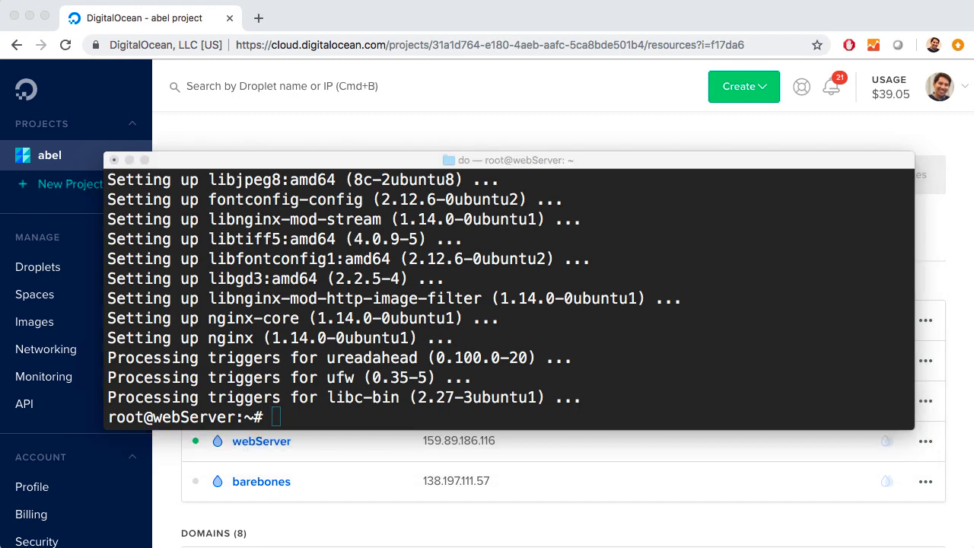
click(616, 366)
text(sudo ufw allow 'Nginx HTTP')
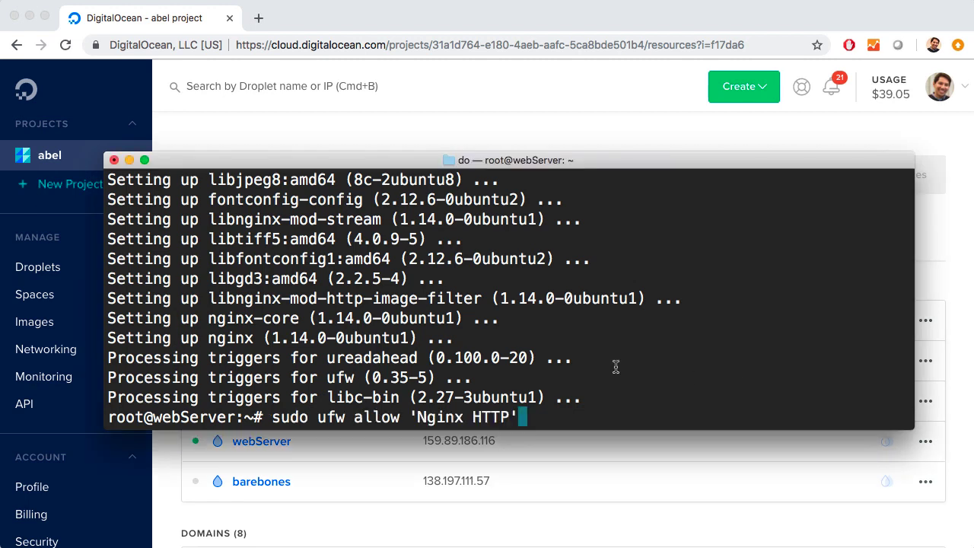
key(Return)
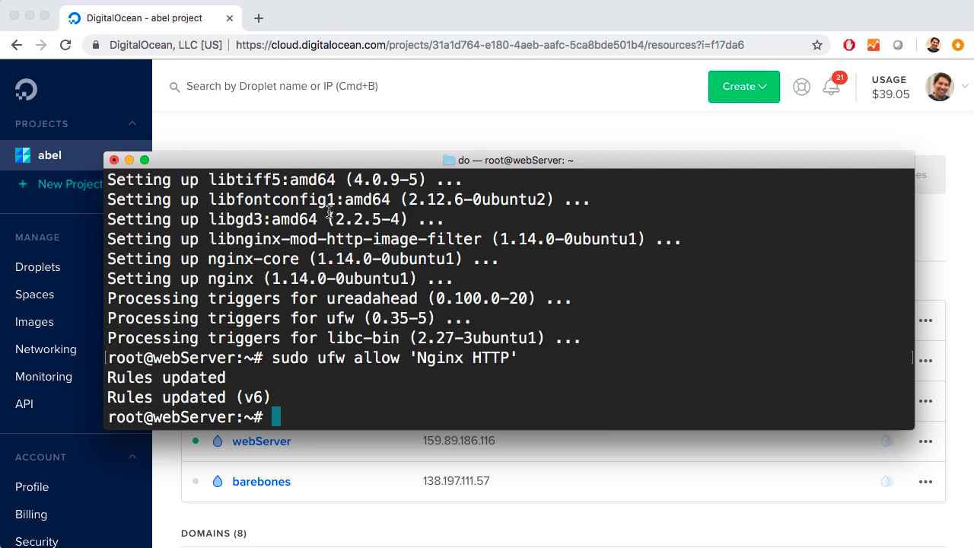
Step: Open a new browser tab, then copy the webServer Droplet's IP address from the DigitalOcean project page
click(258, 18)
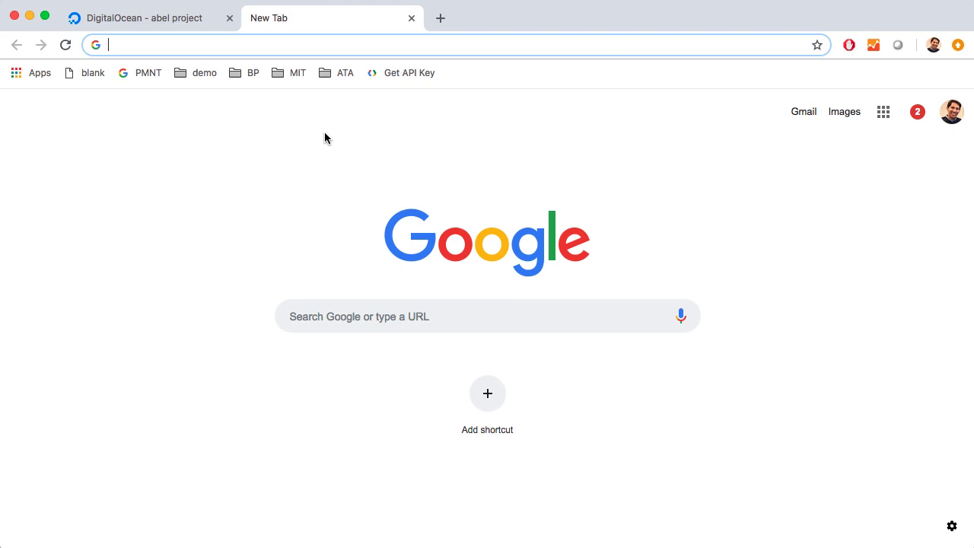
text(sudo ufw allow 'Nginx HTTP')
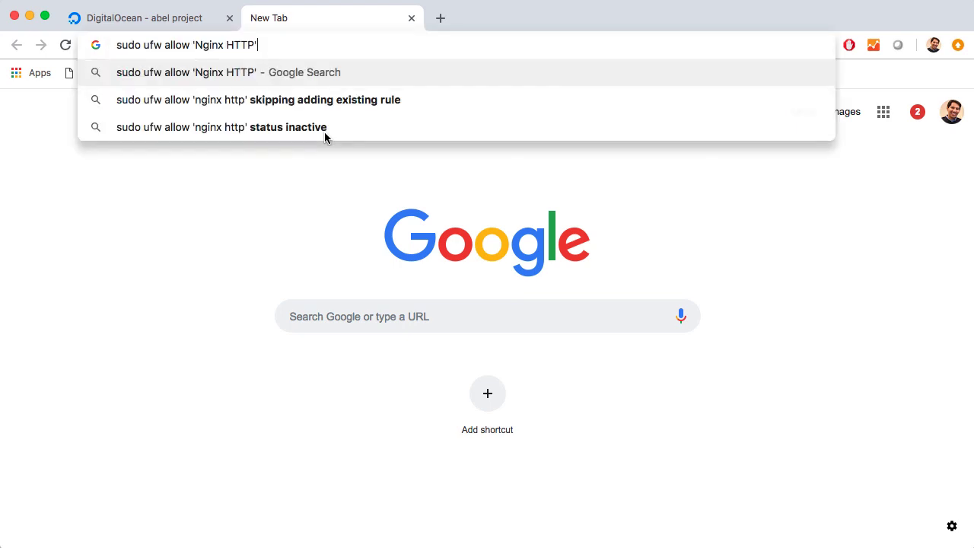
key(Escape)
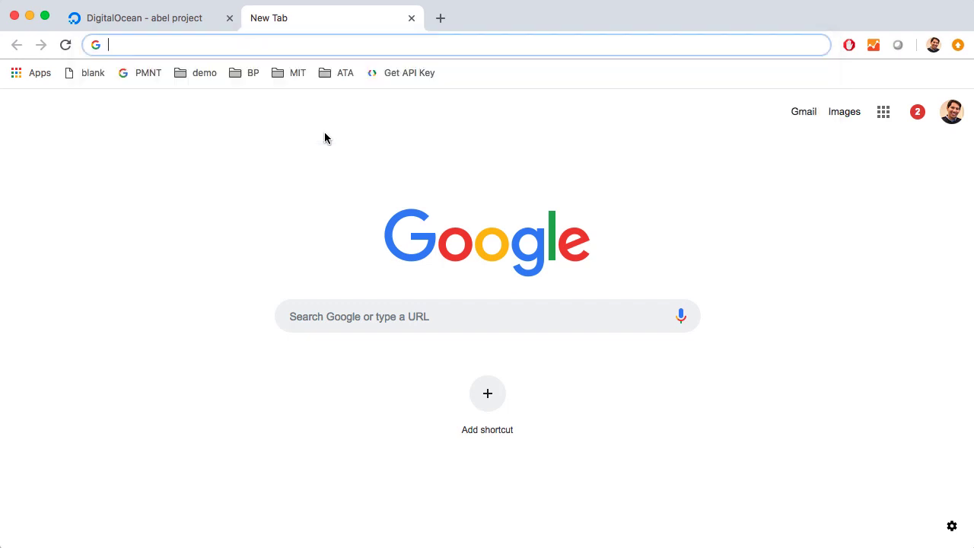
click(162, 17)
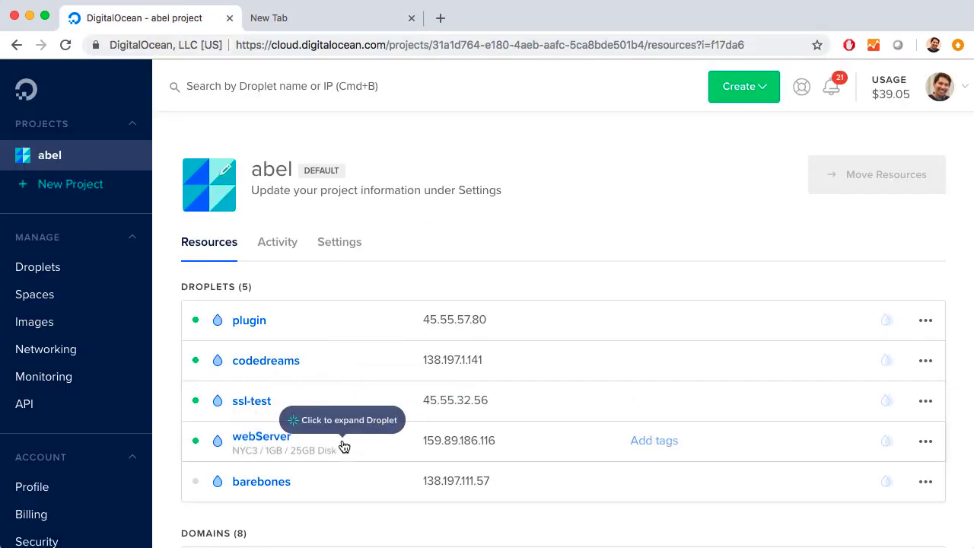
click(509, 441)
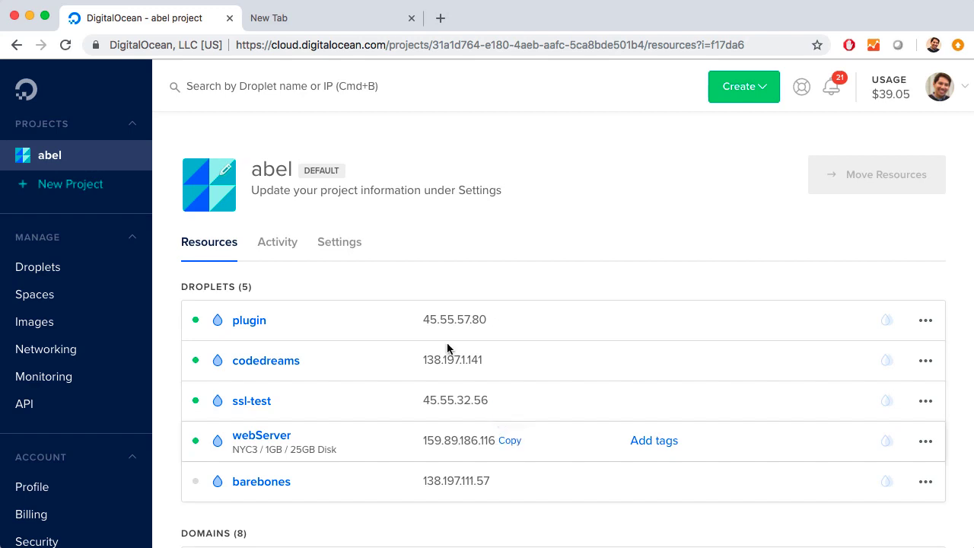
Step: Load the web server at 159.89.186.116 in the new browser tab and enlarge the page for reading
click(293, 19)
text(159.89.186.116)
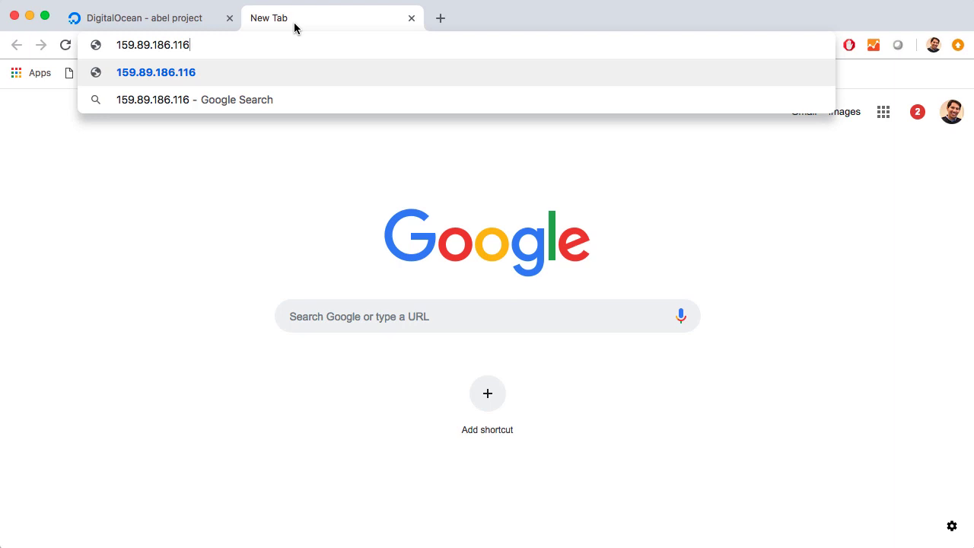
key(Return)
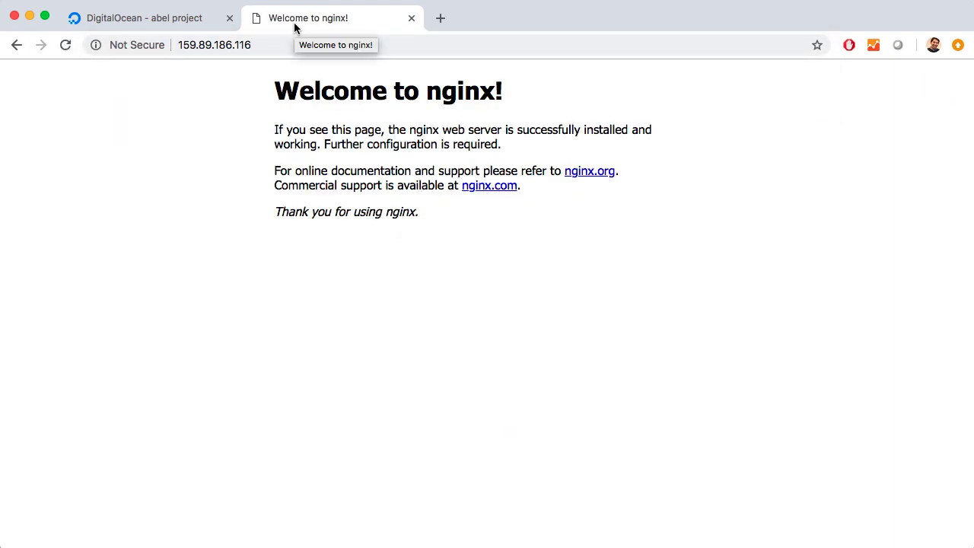
key(super+equal)
key(super+equal)
key(super+equal)
key(super+equal)
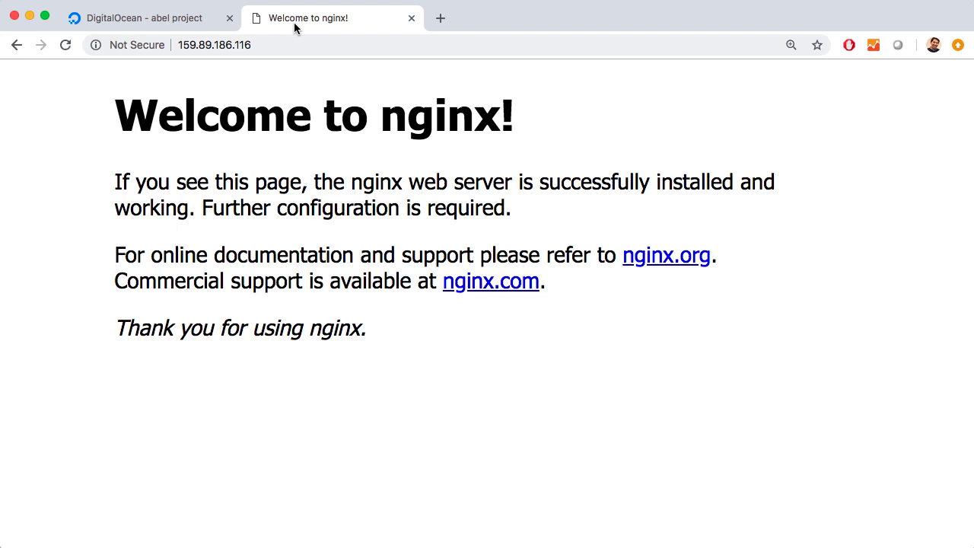
Step: Permanently destroy the webServer Droplet from the DigitalOcean project and confirm its deletion
click(172, 23)
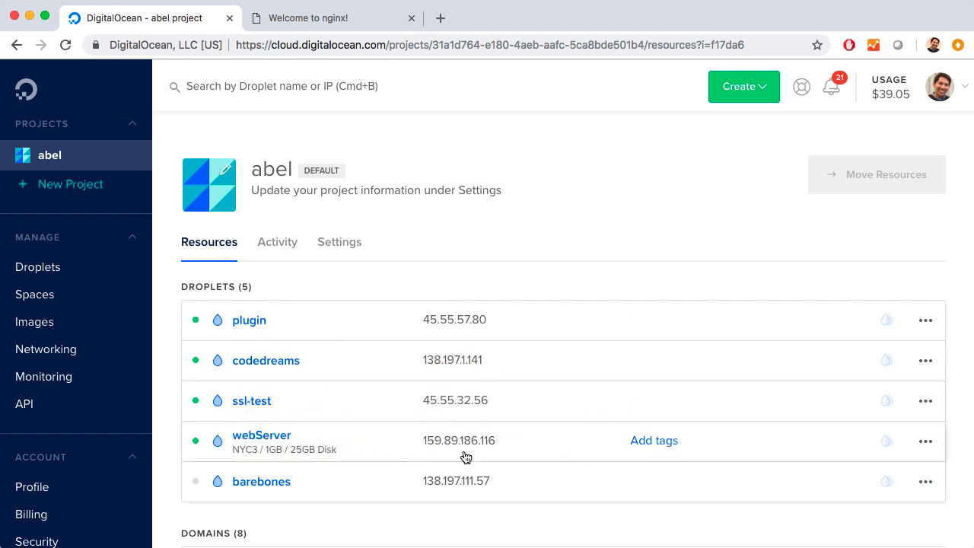
click(926, 443)
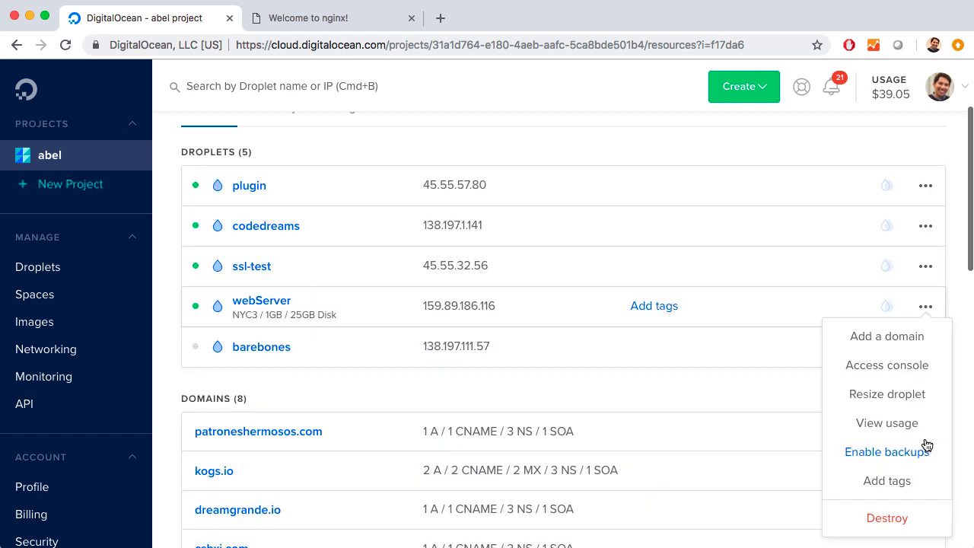
click(894, 513)
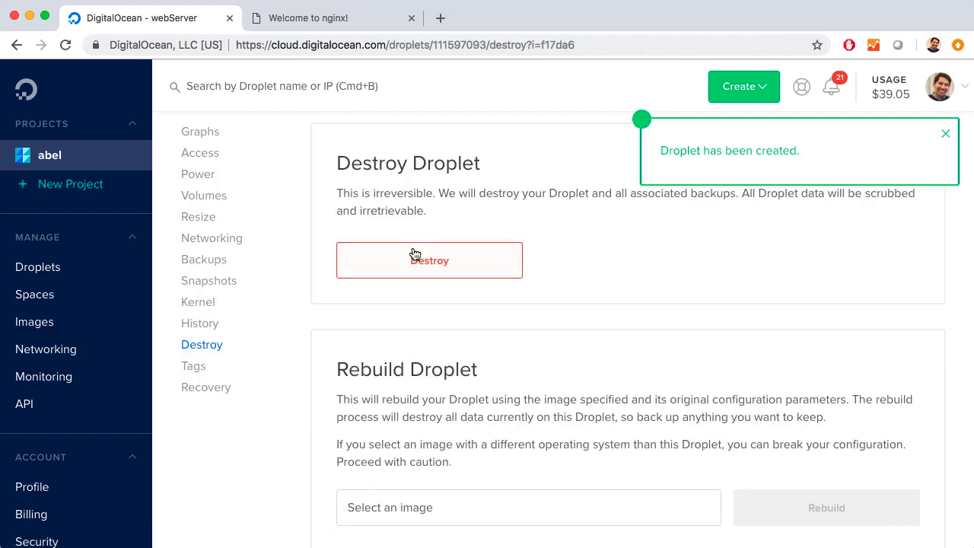
click(423, 263)
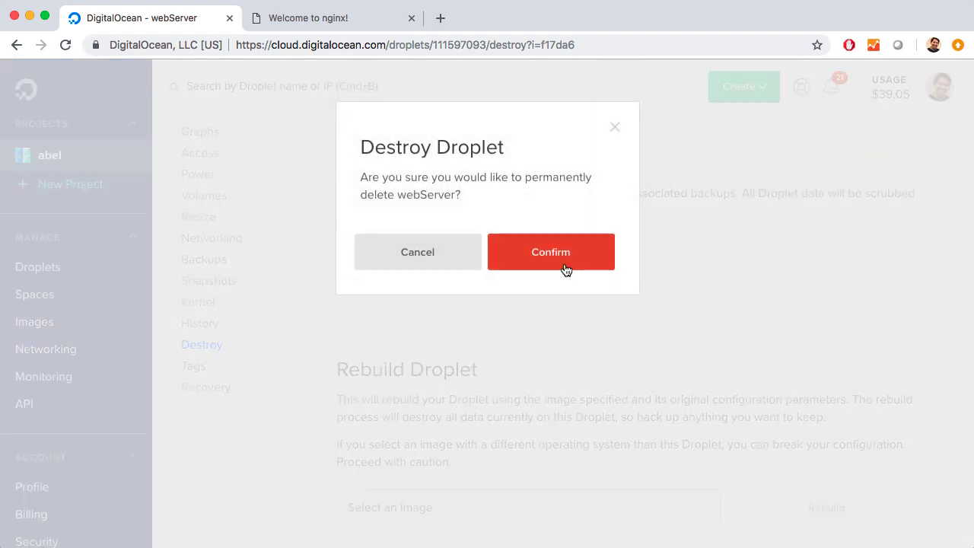
click(571, 265)
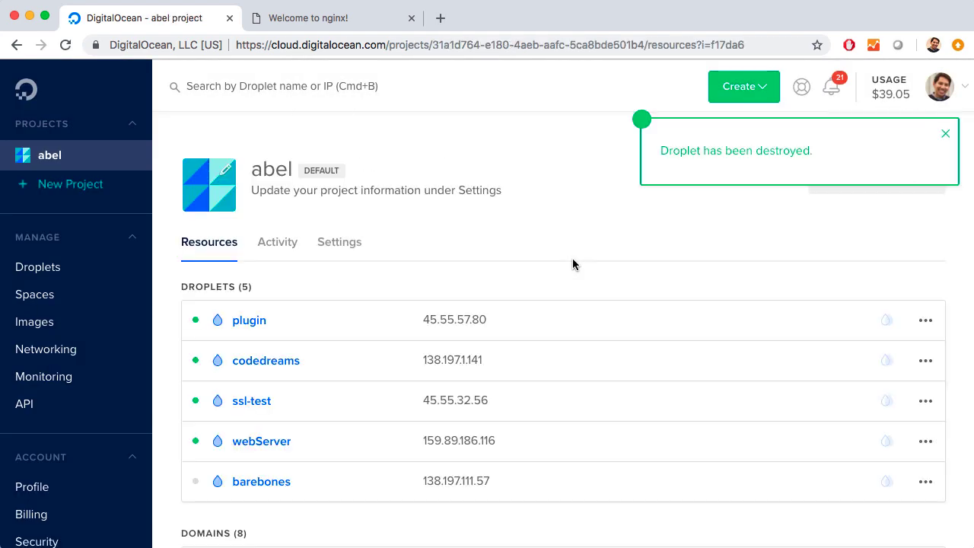